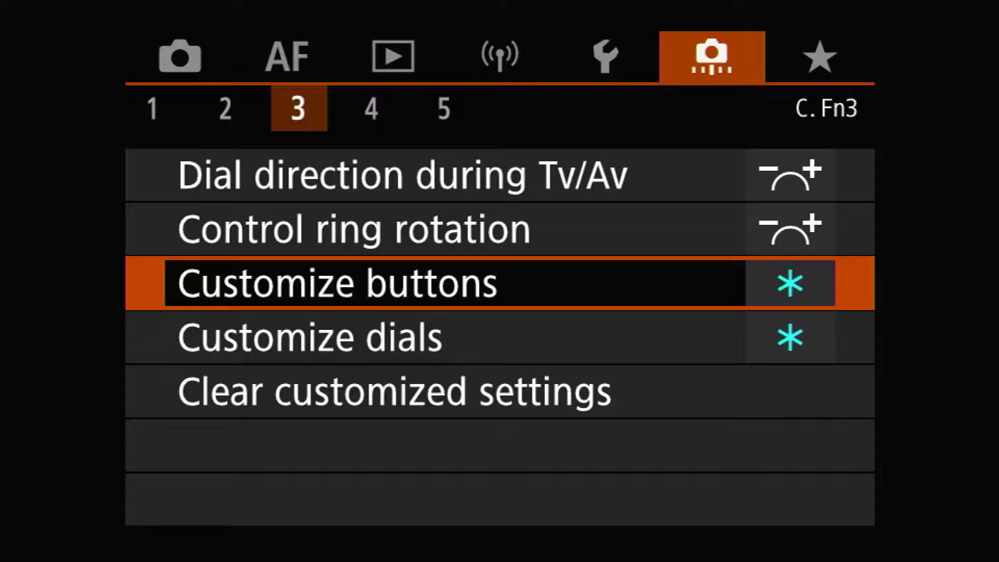
Return to the C.Fn3 custom functions page and open Customize buttons
{"action": "key", "text": "Left"}
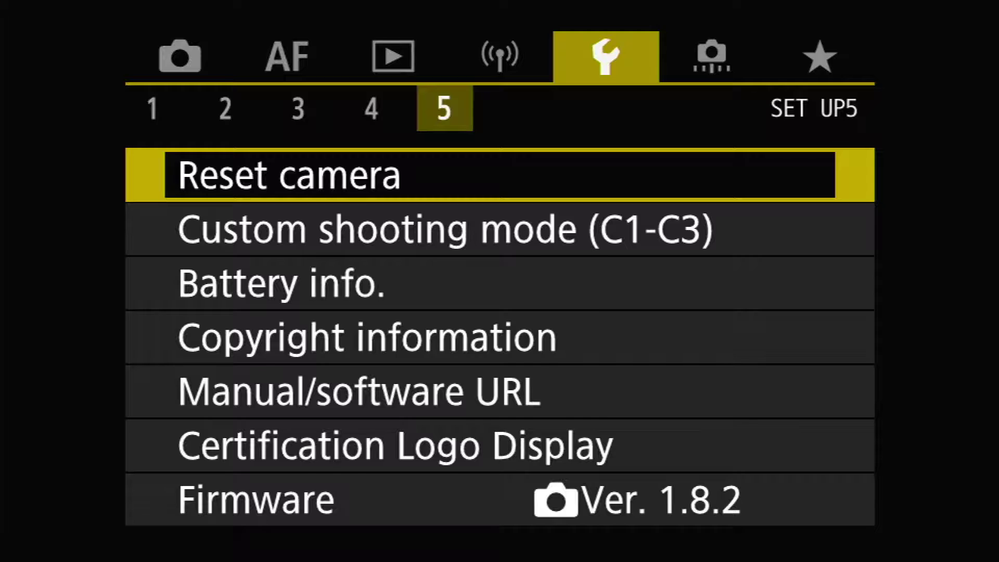
{"action": "key", "text": "Left"}
{"action": "key", "text": "Left"}
{"action": "key", "text": "Left"}
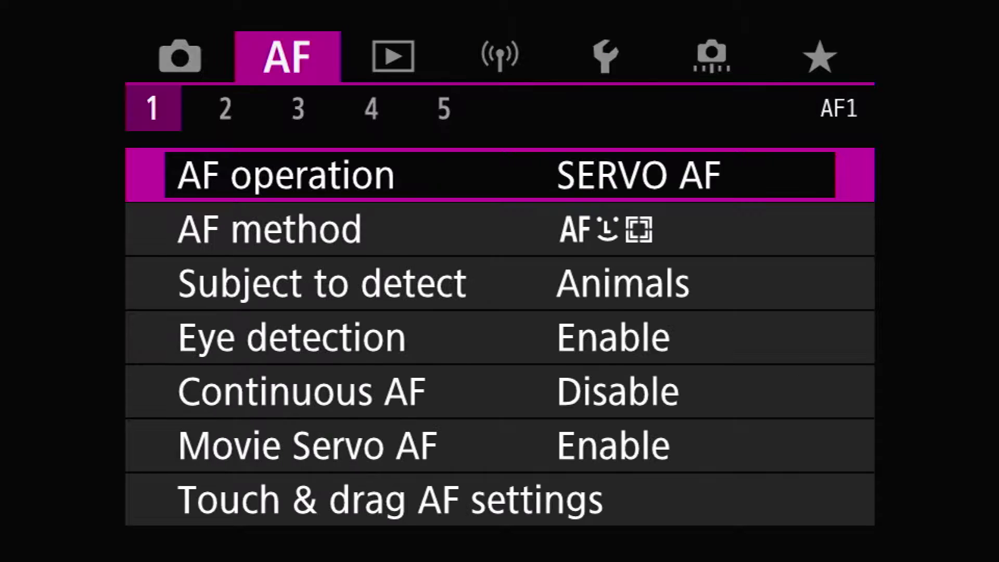
{"action": "key", "text": "Left"}
{"action": "key", "text": "Left"}
{"action": "key", "text": "Left"}
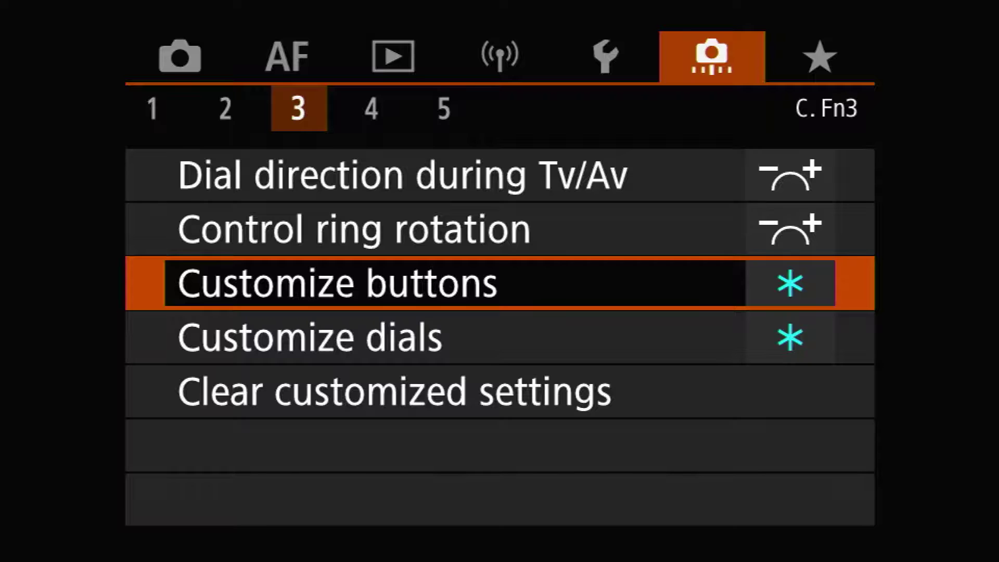
{"action": "key", "text": "Left"}
{"action": "key", "text": "Right"}
{"action": "key", "text": "Up"}
{"action": "key", "text": "Down"}
{"action": "key", "text": "Return"}
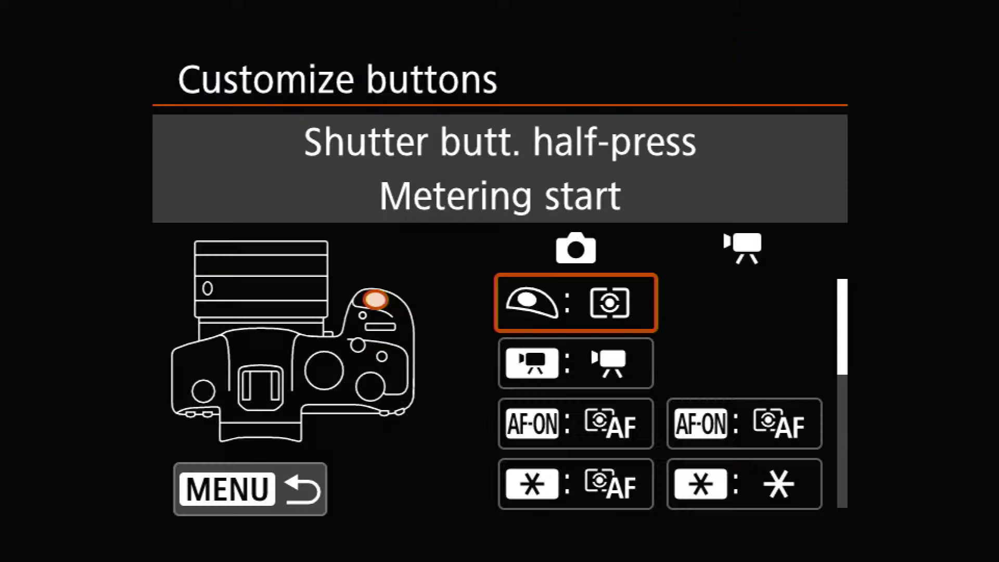
Open the Multi-function button's stills dial function item list
{"action": "key", "text": "Down"}
{"action": "key", "text": "Down"}
{"action": "key", "text": "Down"}
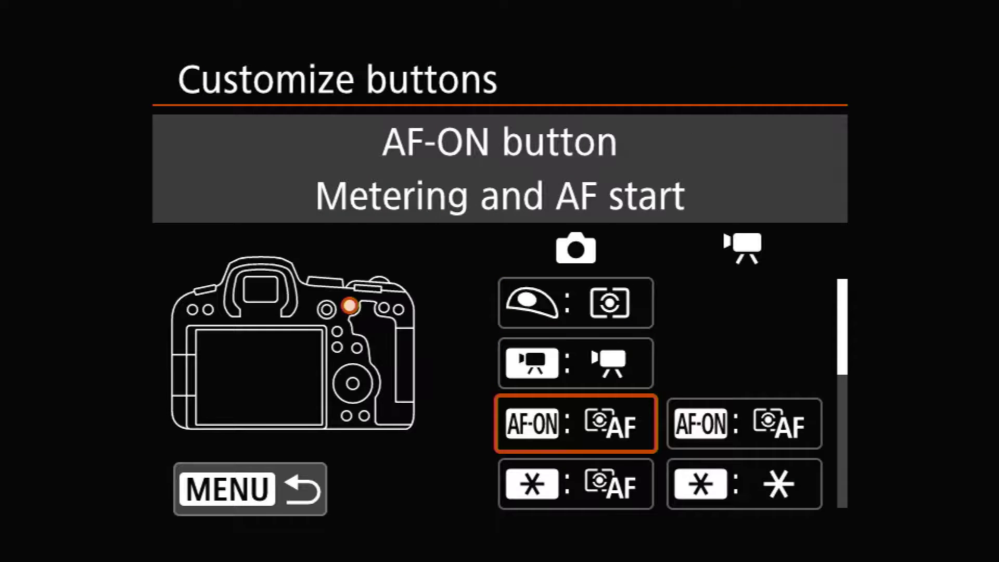
{"action": "key", "text": "Down"}
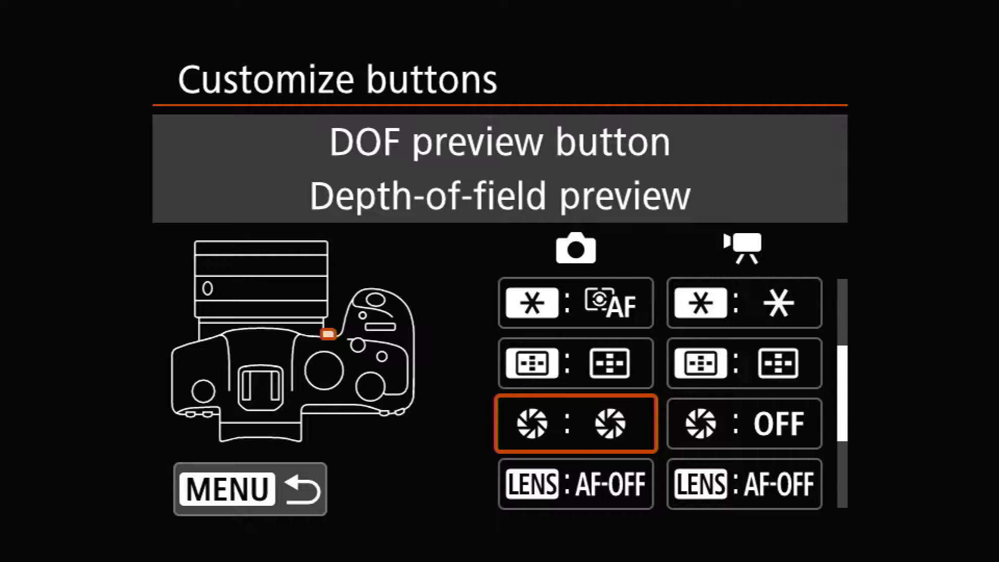
{"action": "key", "text": "Down"}
{"action": "key", "text": "Down"}
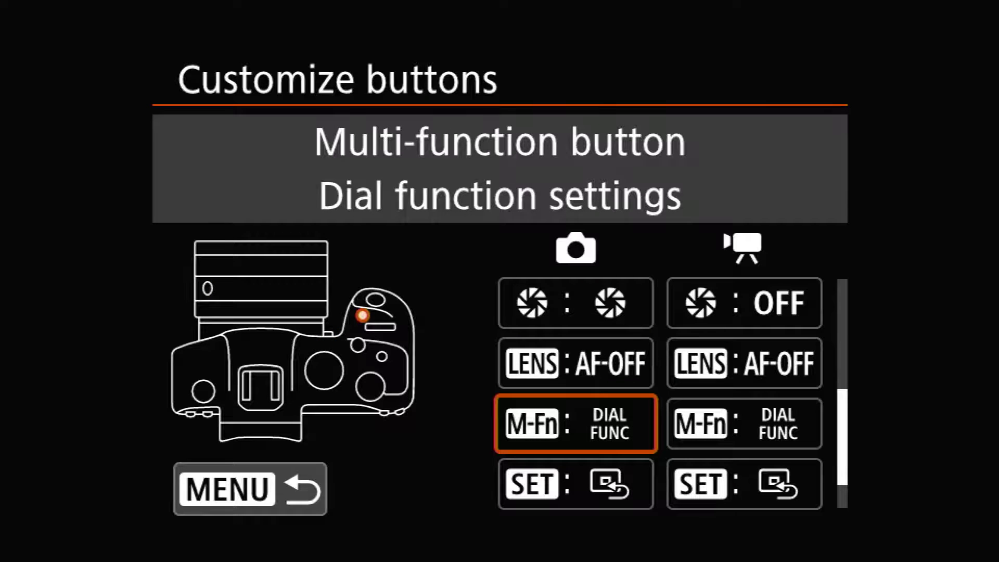
{"action": "key", "text": "Return"}
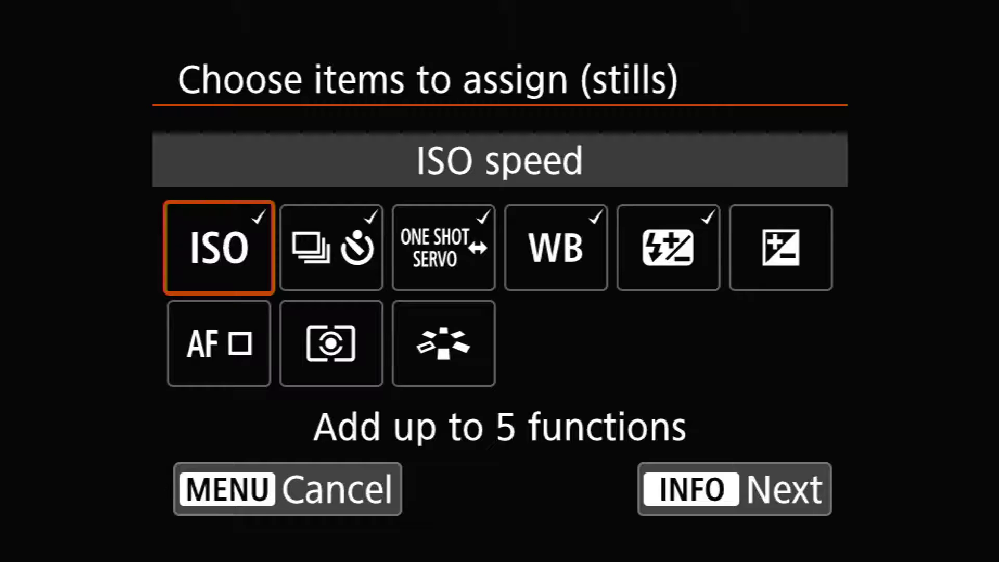
Untick Flash exp. comp and tick Exposure compensation in the stills dial items
{"action": "left_click", "coordinate": [332, 248]}
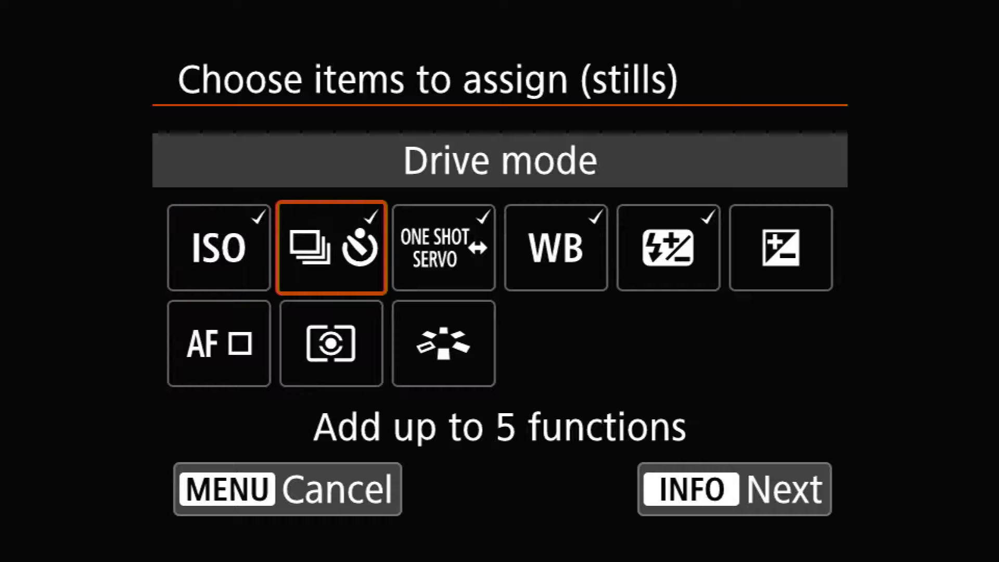
{"action": "left_click", "coordinate": [443, 248]}
{"action": "left_click", "coordinate": [556, 248]}
{"action": "left_click", "coordinate": [669, 247]}
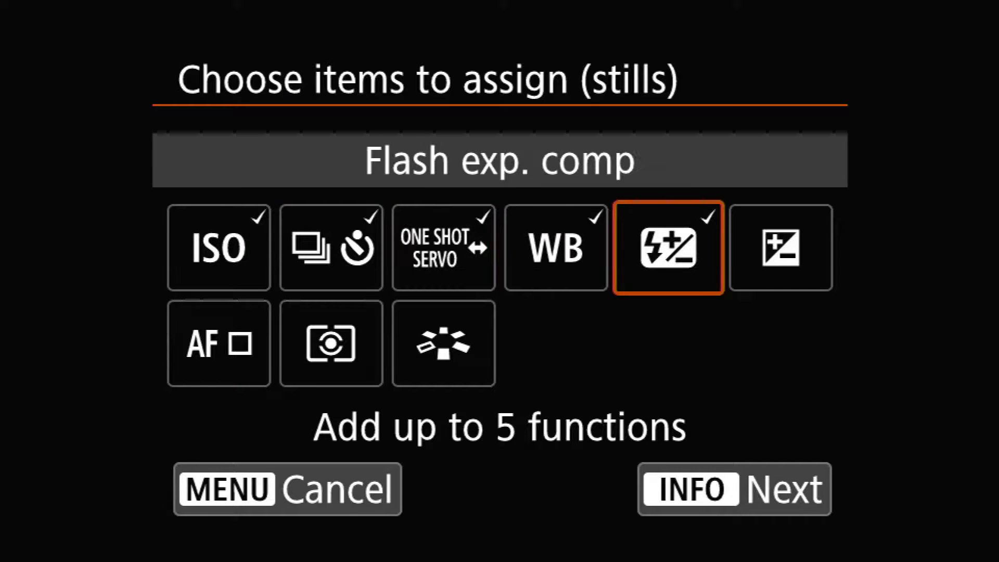
{"action": "left_click", "coordinate": [781, 248]}
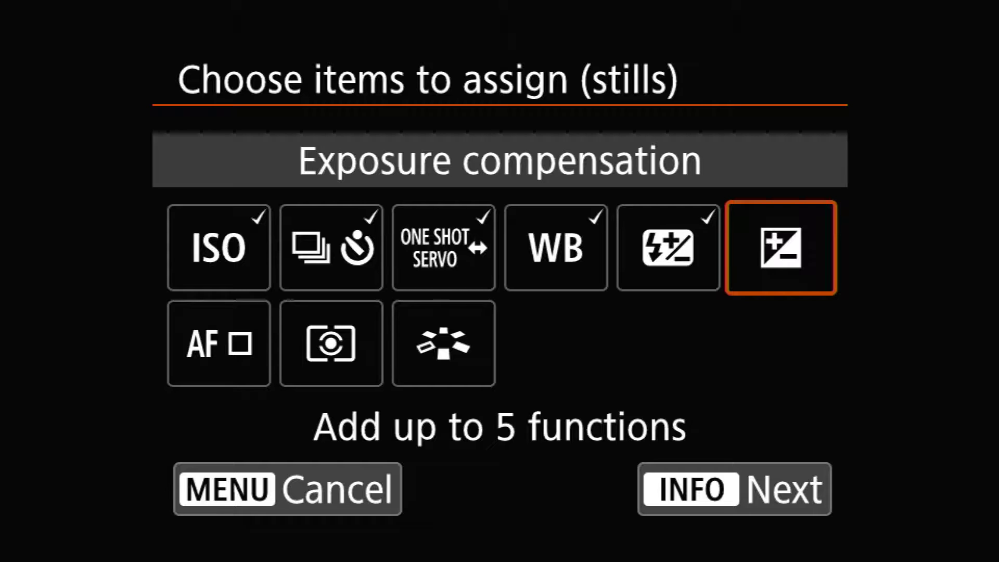
{"action": "left_click", "coordinate": [668, 247]}
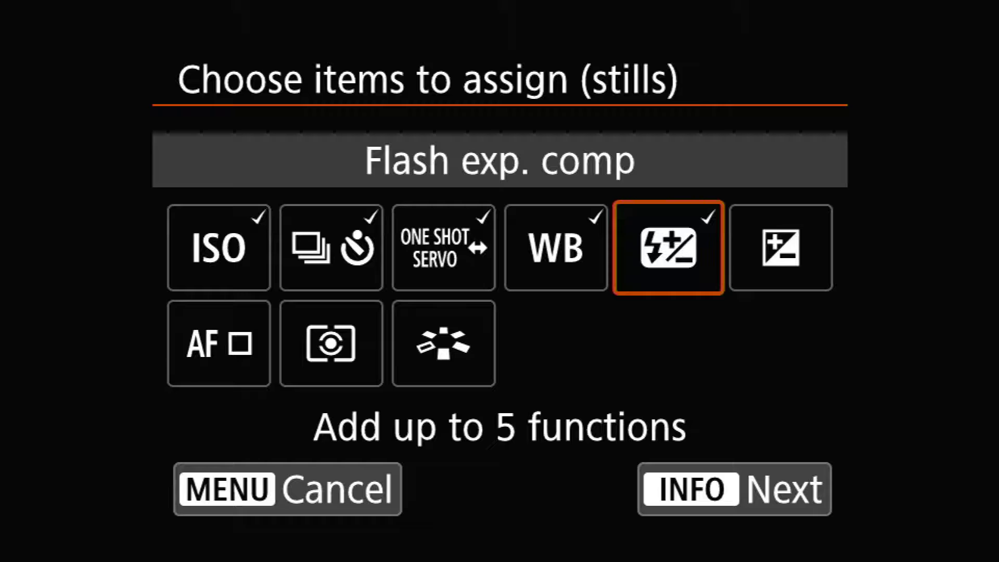
{"action": "key", "text": "Return"}
{"action": "left_click", "coordinate": [781, 247]}
{"action": "key", "text": "Return"}
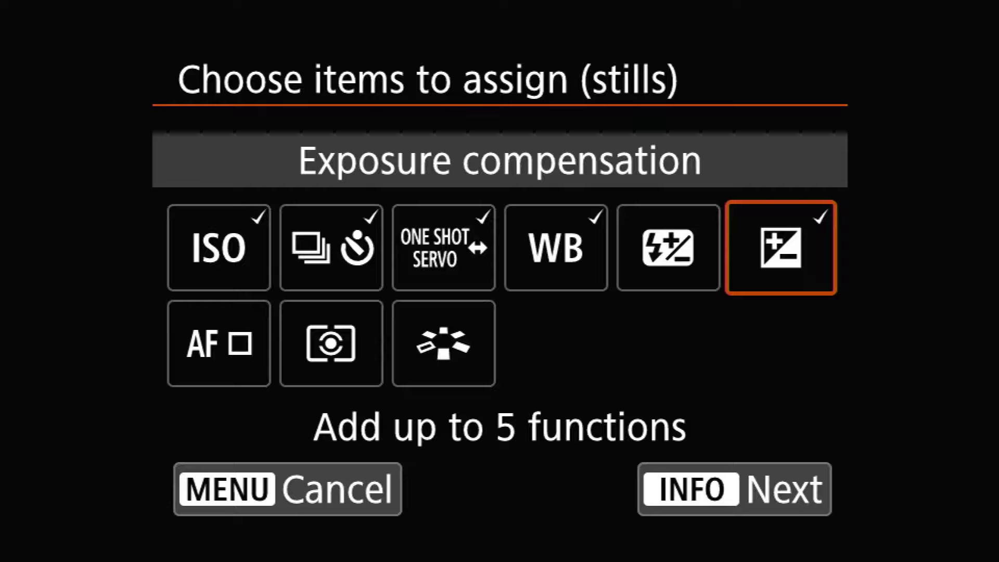
{"action": "left_click", "coordinate": [668, 247]}
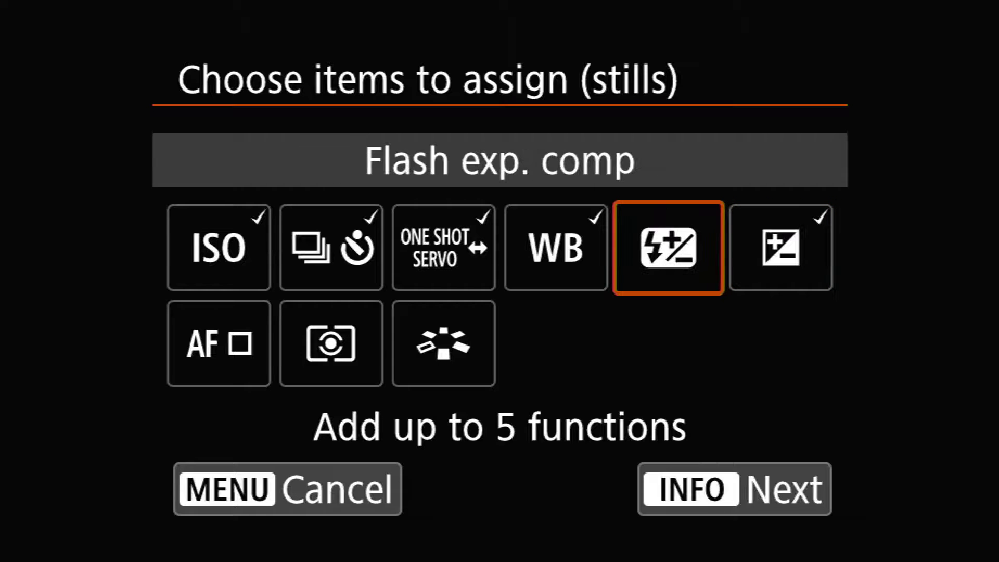
{"action": "left_click", "coordinate": [555, 247]}
{"action": "left_click", "coordinate": [444, 247]}
{"action": "left_click", "coordinate": [331, 247]}
{"action": "left_click", "coordinate": [218, 247]}
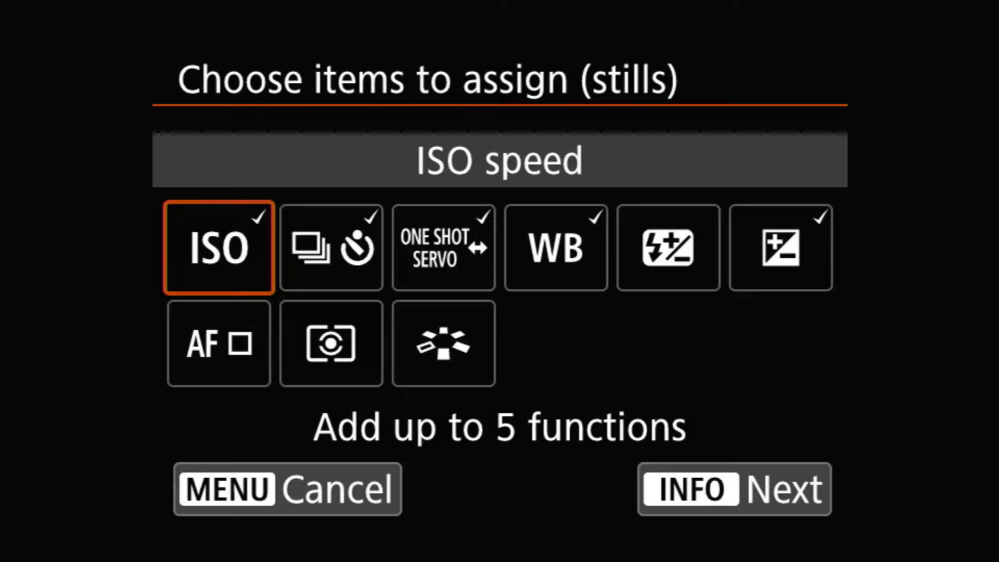
{"action": "key", "text": "Return"}
{"action": "key", "text": "Return"}
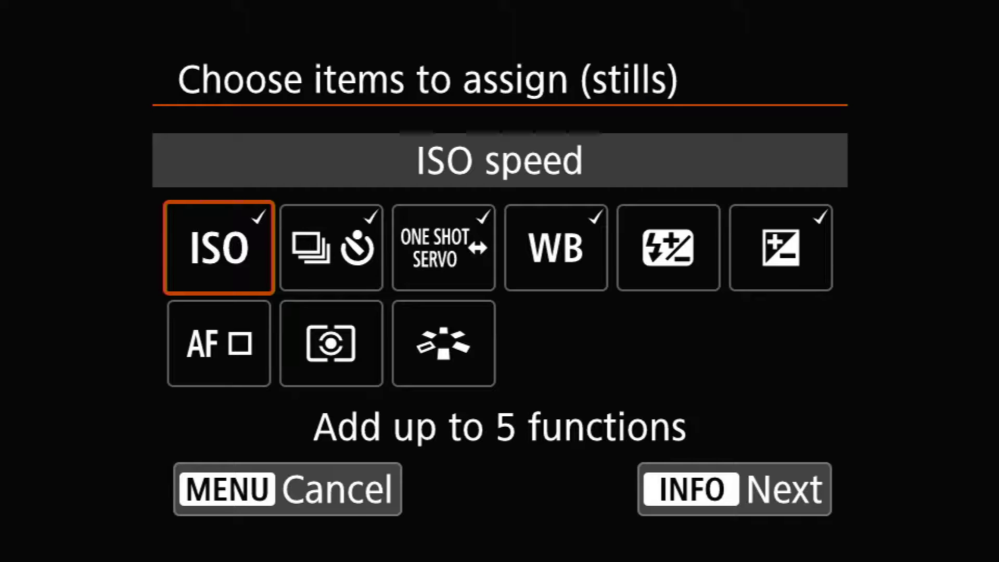
Untick AF operation and White balance, leaving ISO and Exposure compensation checked
{"action": "key", "text": "Right"}
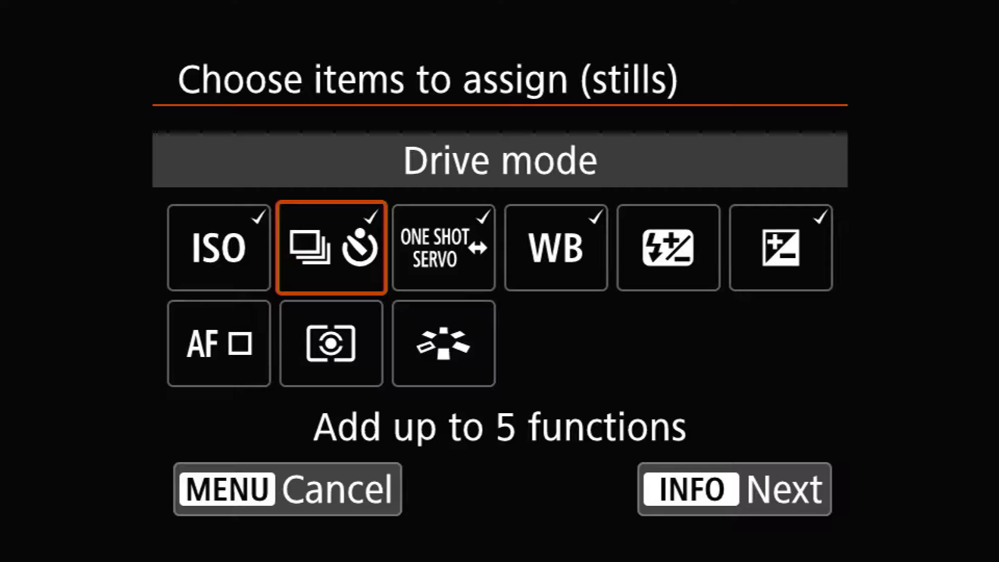
{"action": "key", "text": "Right"}
{"action": "key", "text": "Return"}
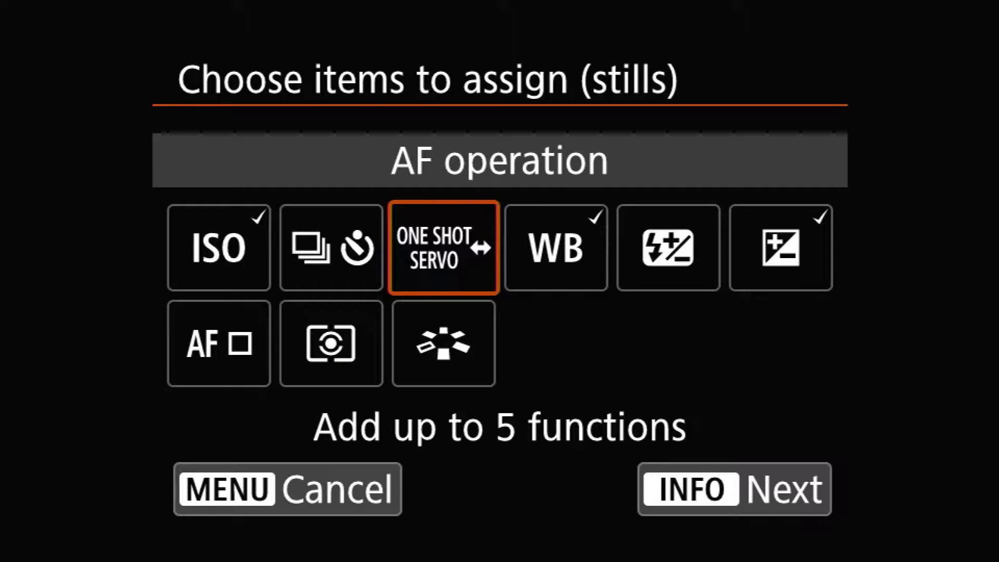
{"action": "key", "text": "Right"}
{"action": "key", "text": "Return"}
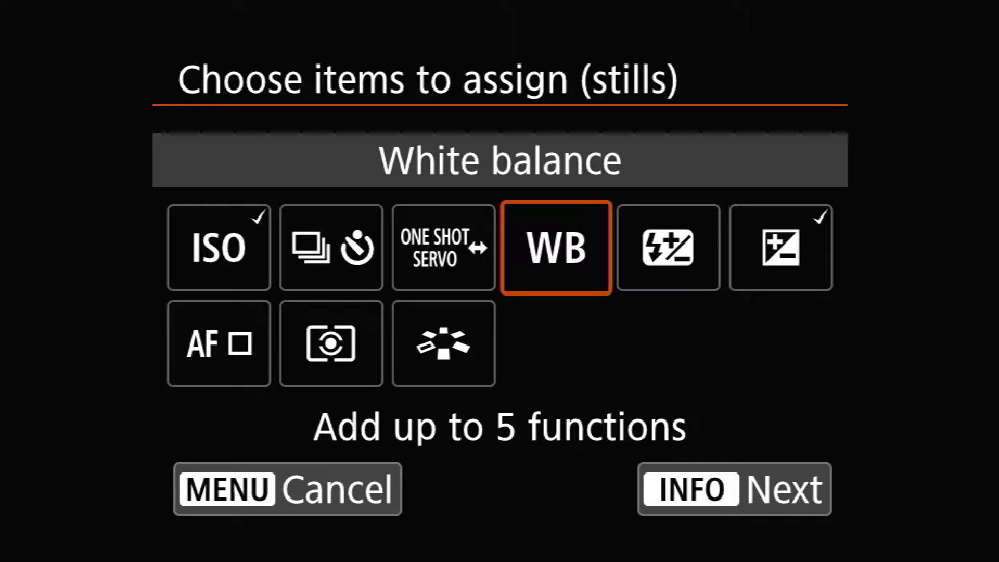